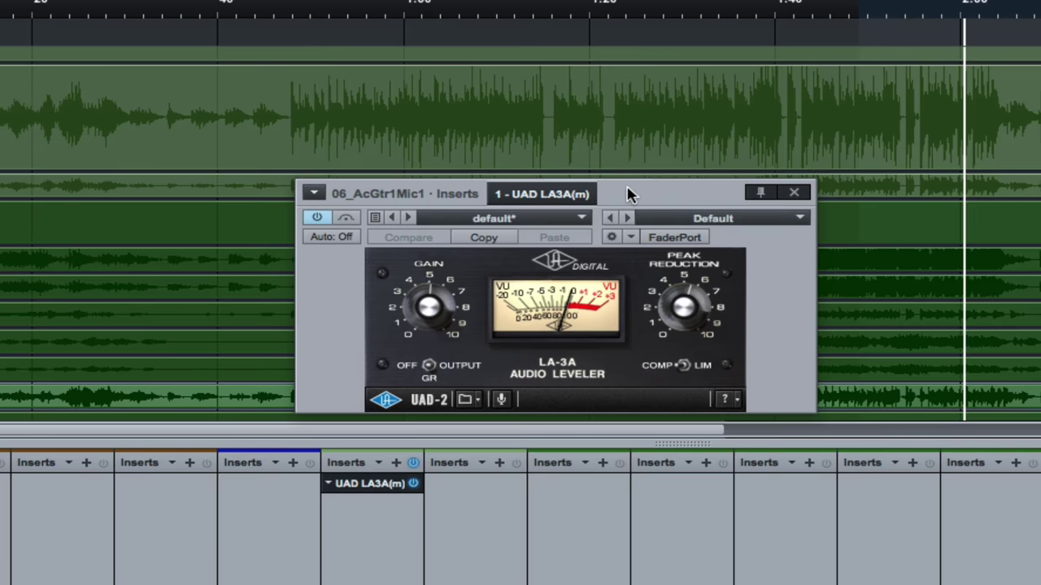
Reposition the LA-3A window on 06_AcGtr1Mic1 and switch its meter to OUTPUT, then return it to GR
left_click_drag(634, 199, 648, 190)
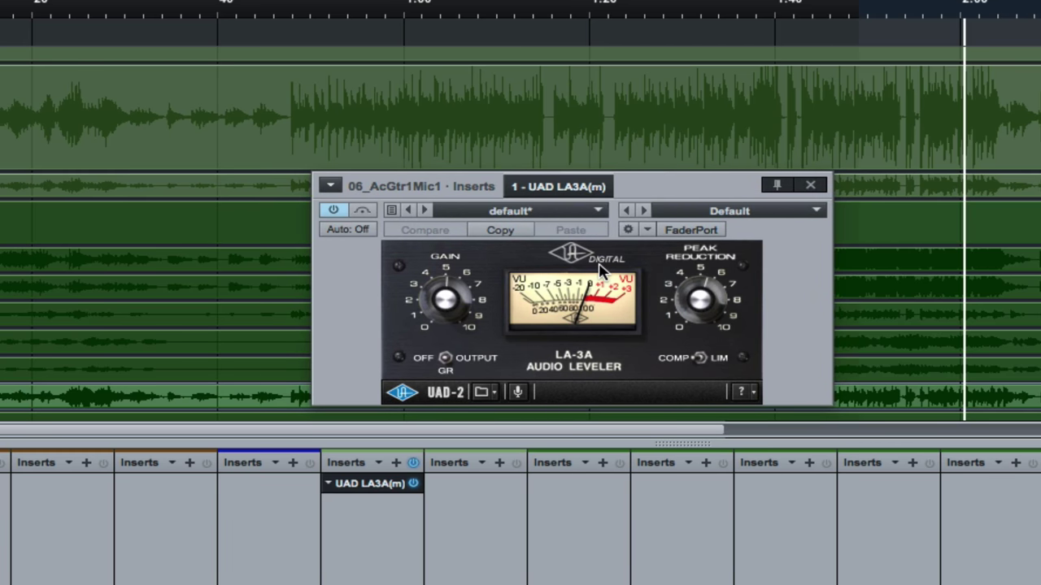
left_click_drag(643, 186, 627, 187)
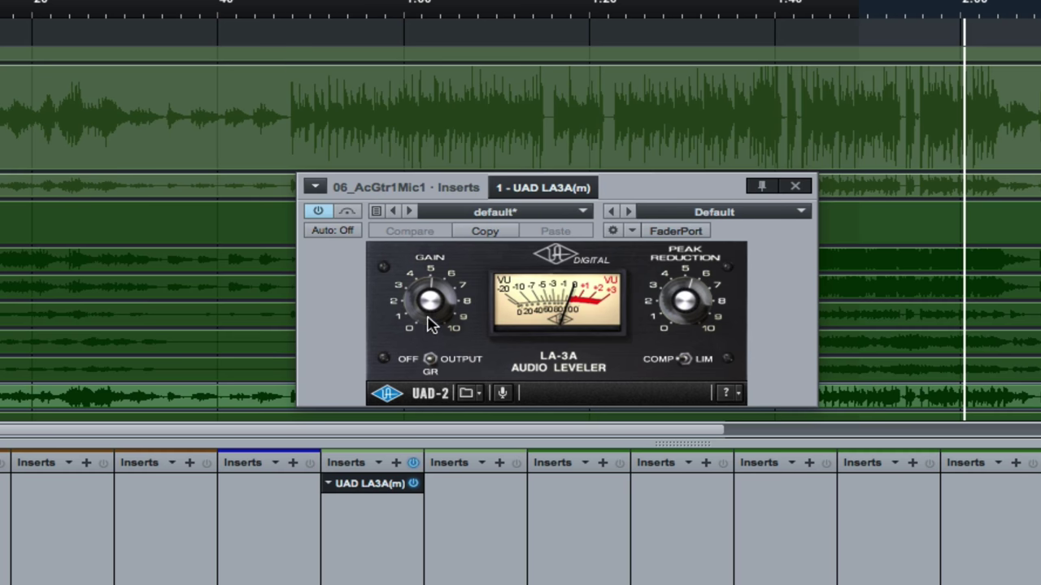
left_click(429, 359)
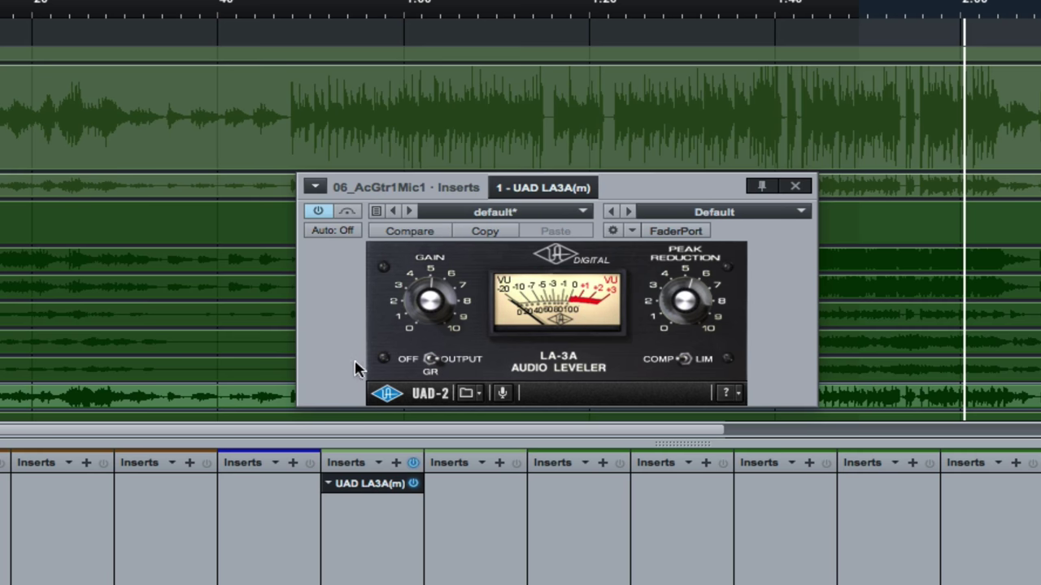
left_click(422, 360)
left_click(429, 359)
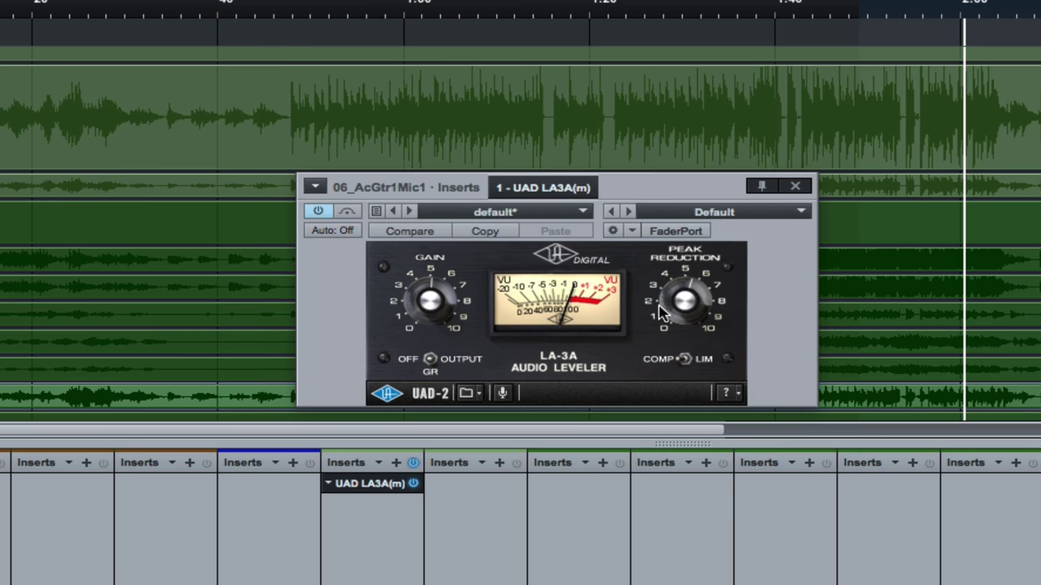
Toggle the LA-3A mode between COMP and LIM, ending on COMP
left_click_drag(663, 311, 722, 319)
left_click(687, 361)
left_click(662, 365)
Place the playback position at about 1:49 in the loud acoustic guitar section and switch the LA-3A from OFF to GR
left_click(875, 12)
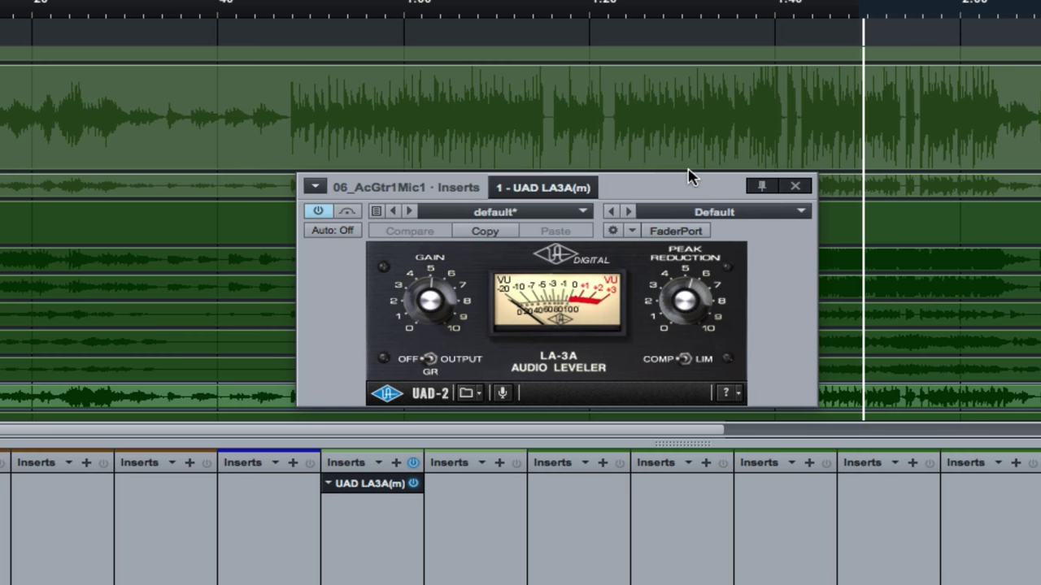
key("e")
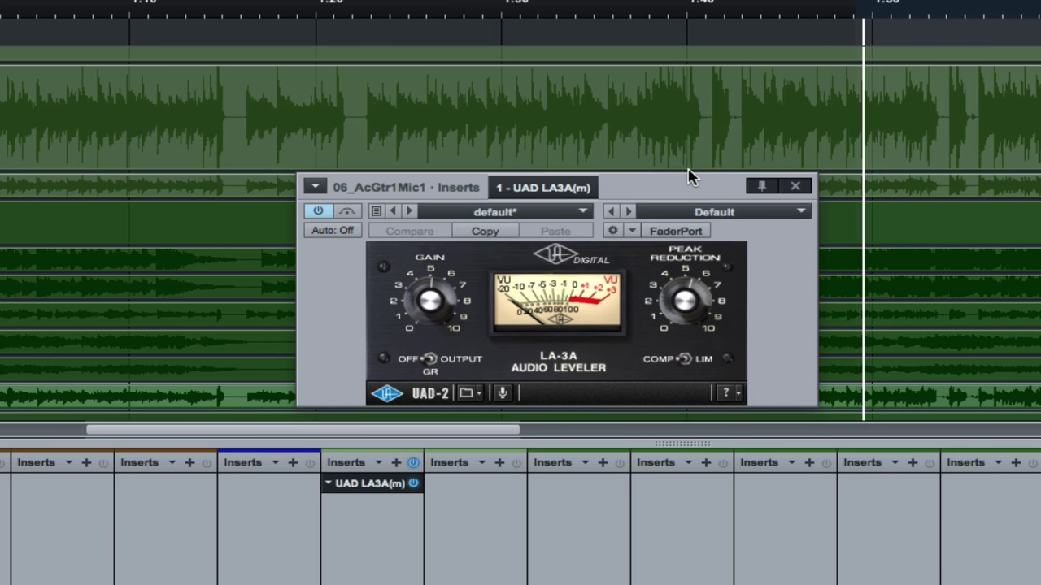
key("e")
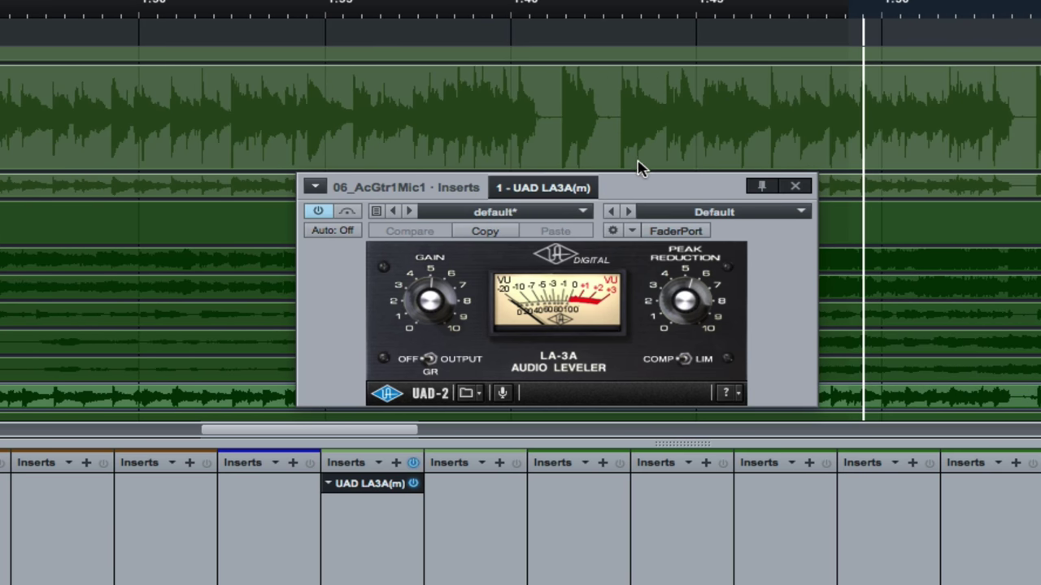
scroll(764, 114, "right", 5)
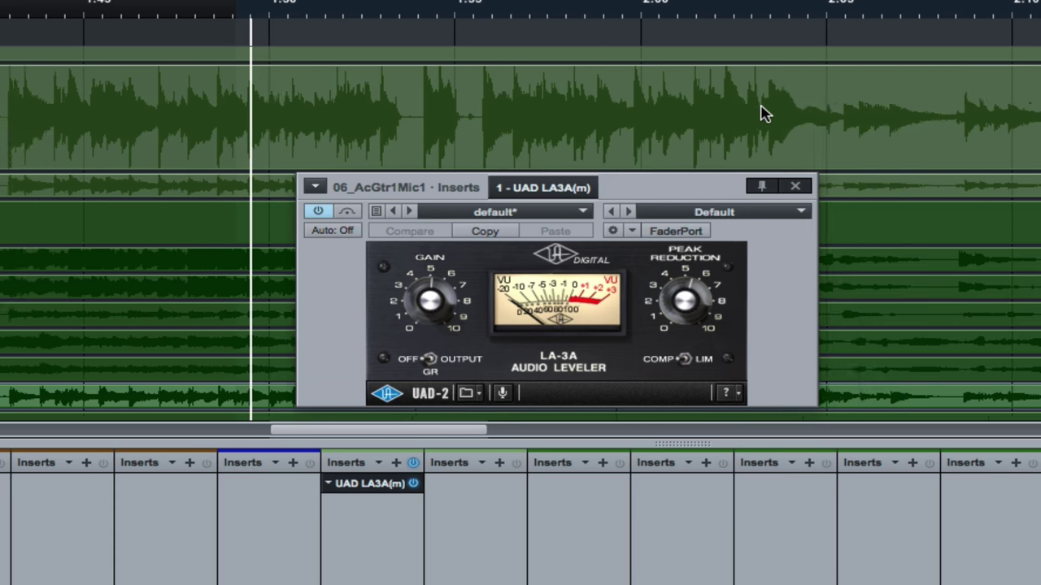
scroll(763, 111, "left", 2)
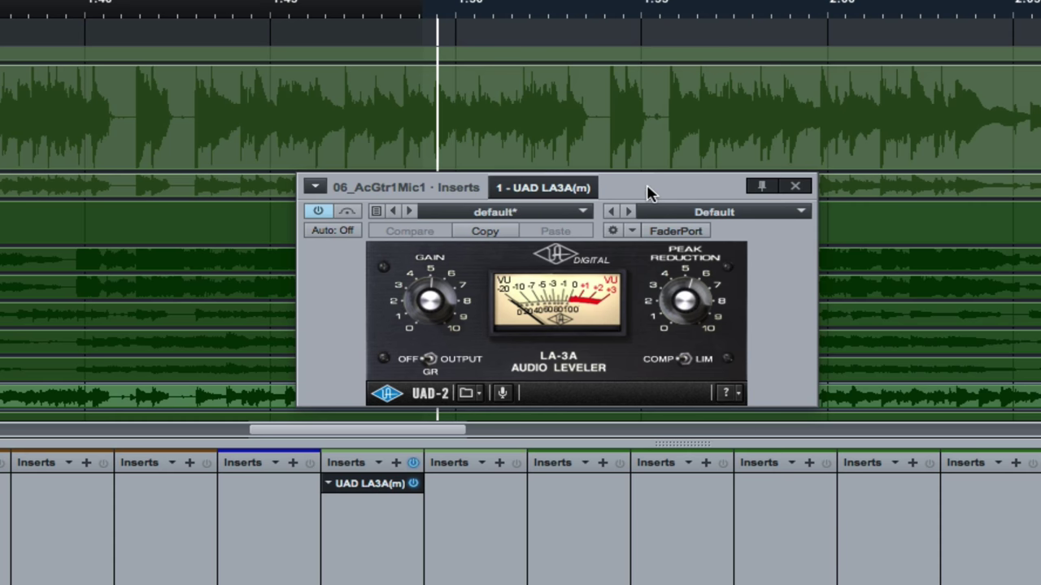
left_click_drag(649, 192, 644, 195)
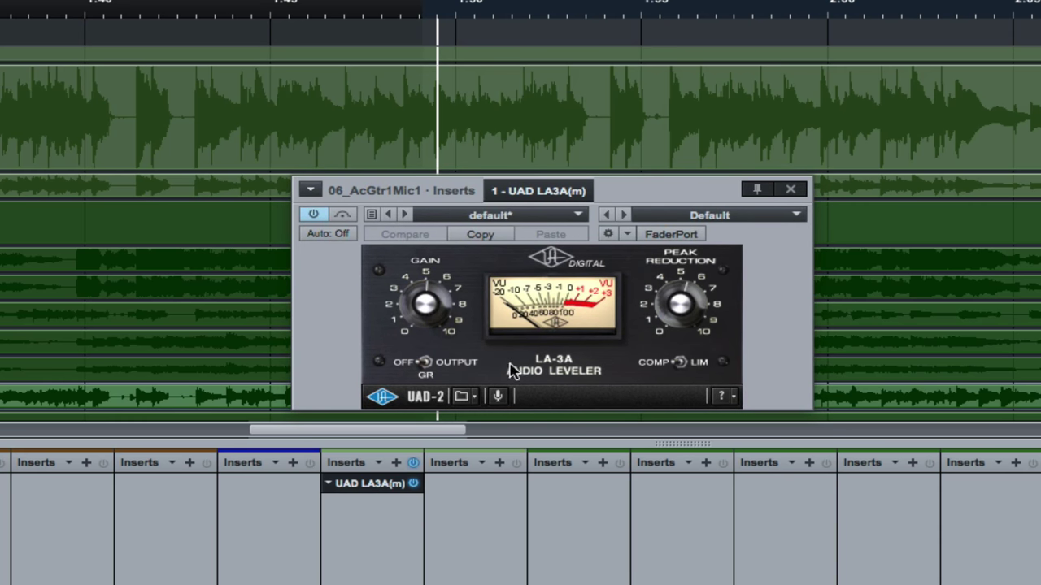
left_click(425, 364)
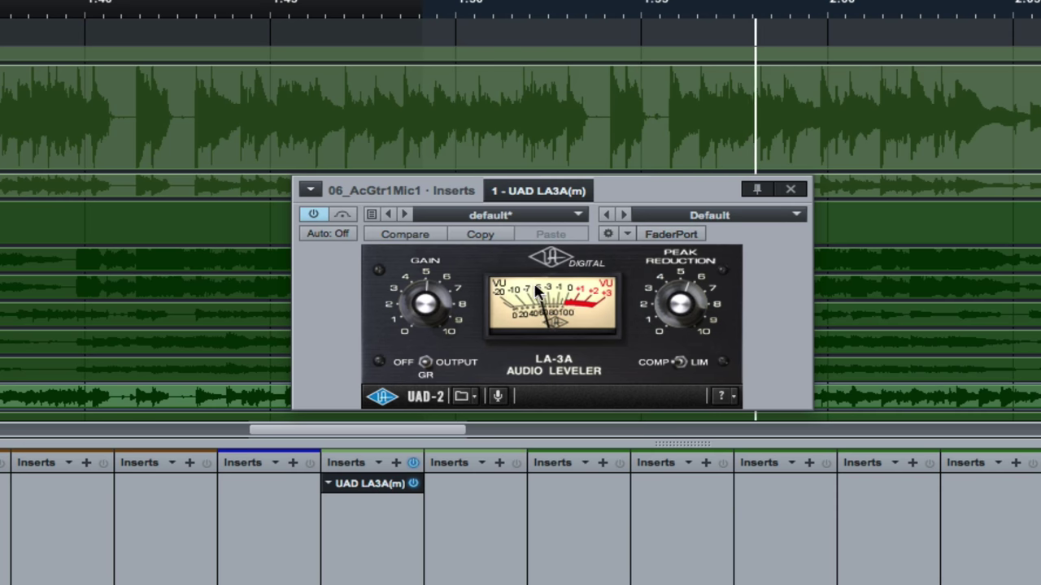
Compare the acoustic guitar's sound by repeatedly switching the LA-3A between OFF and GR
left_click(422, 366)
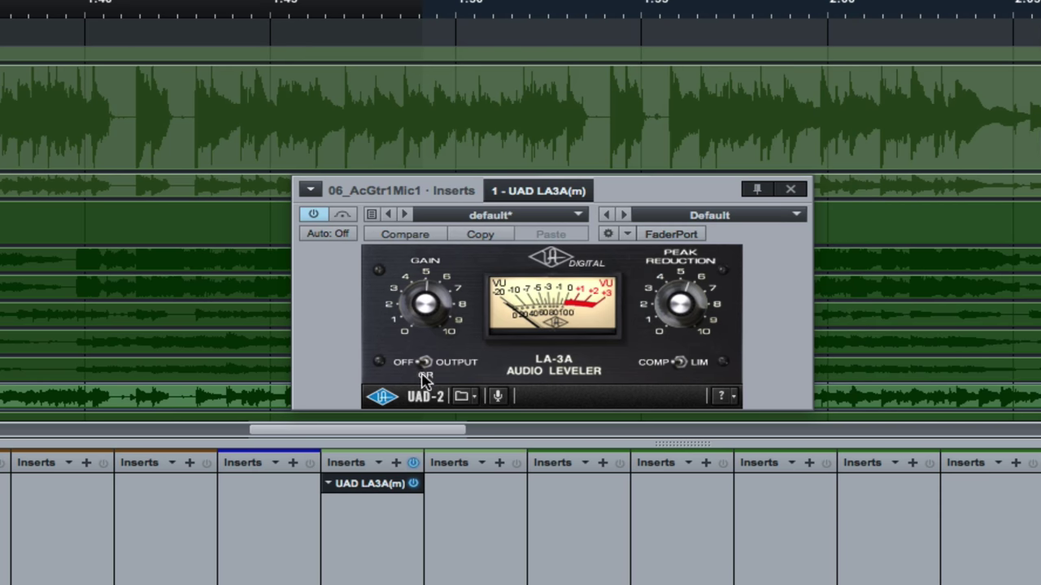
left_click(423, 374)
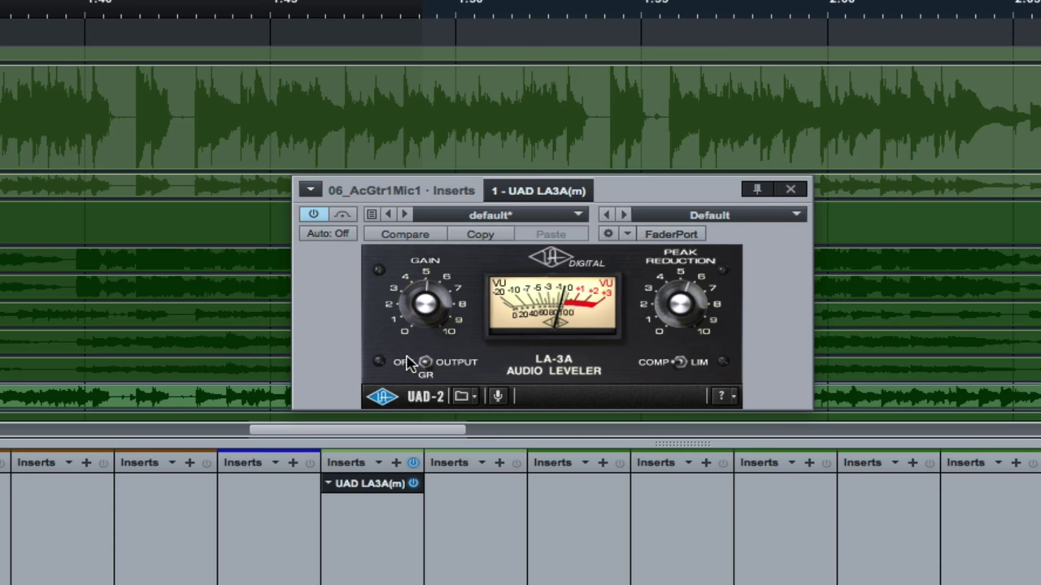
left_click(417, 373)
left_click(421, 375)
left_click(404, 367)
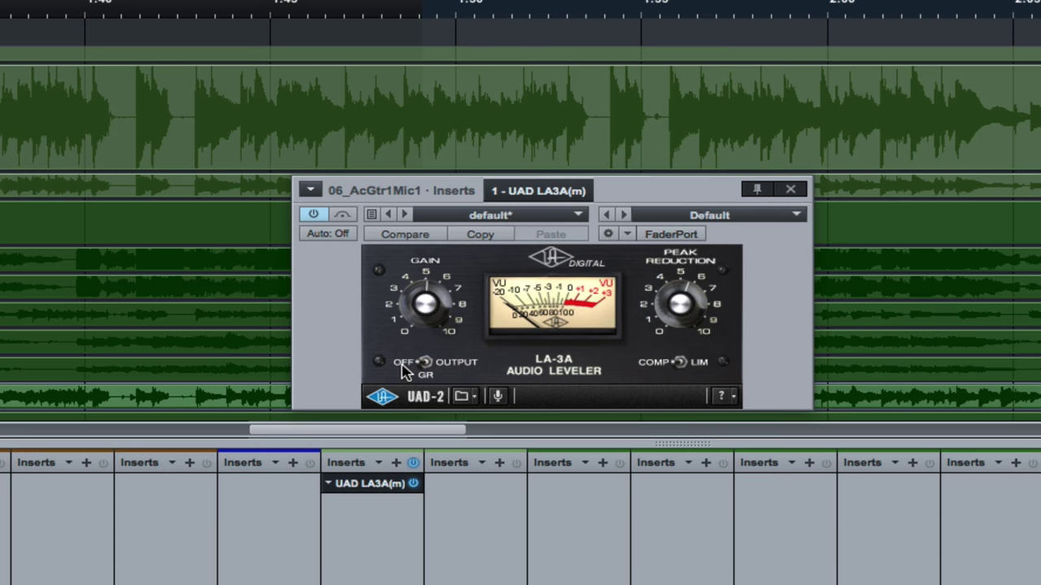
left_click(426, 377)
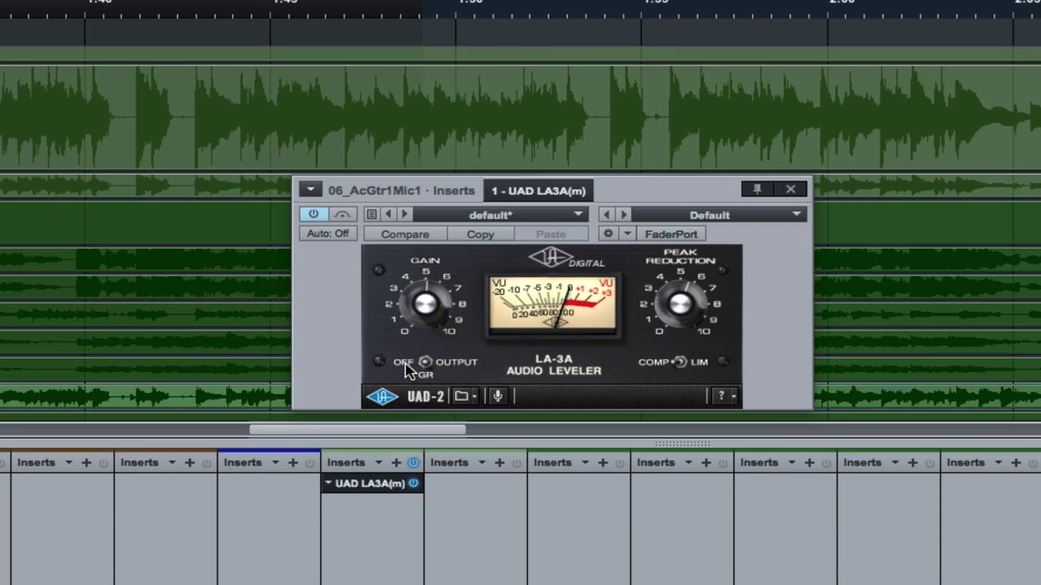
left_click(424, 362)
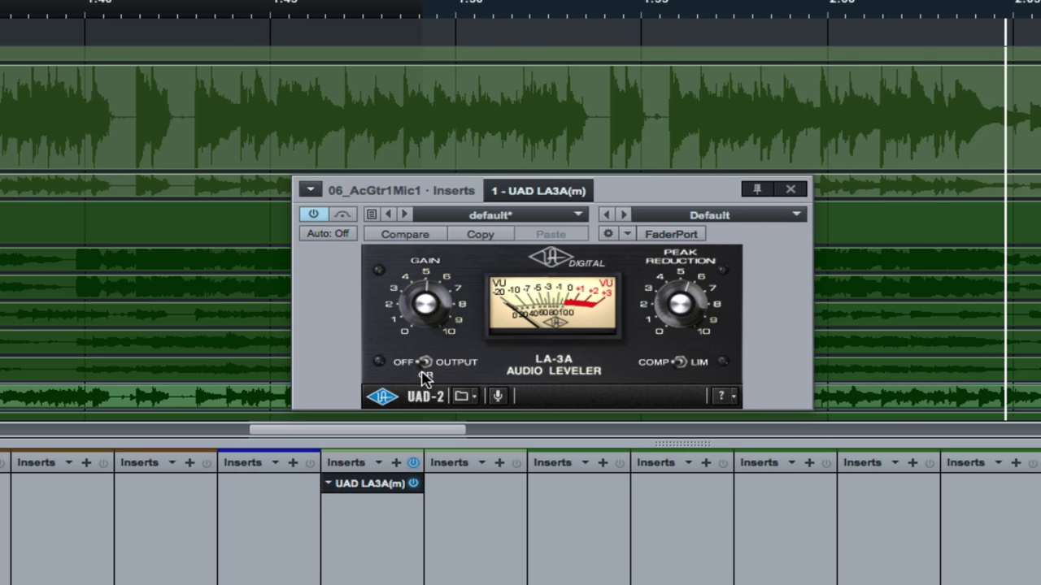
left_click(423, 377)
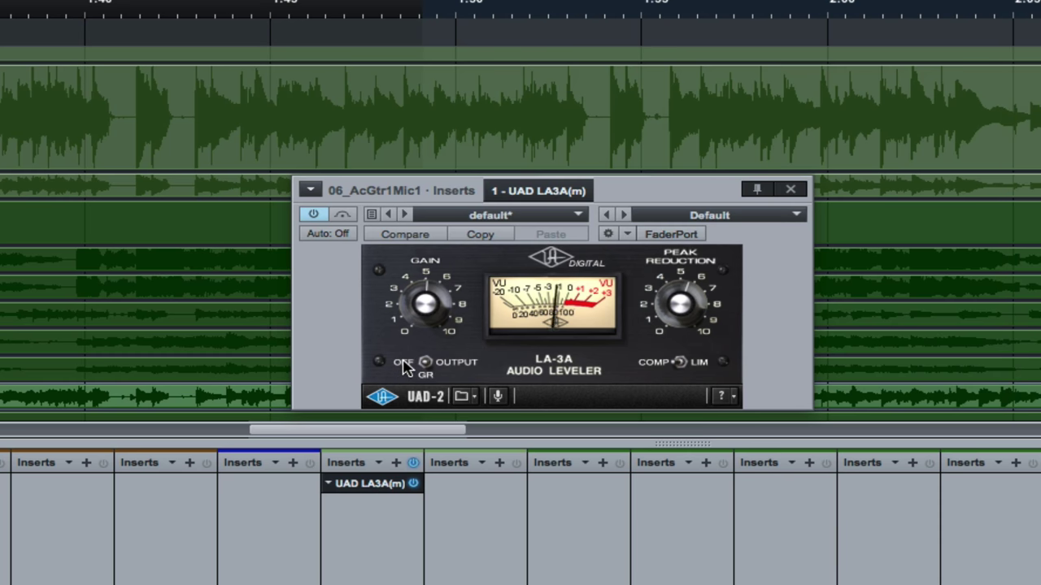
left_click(410, 370)
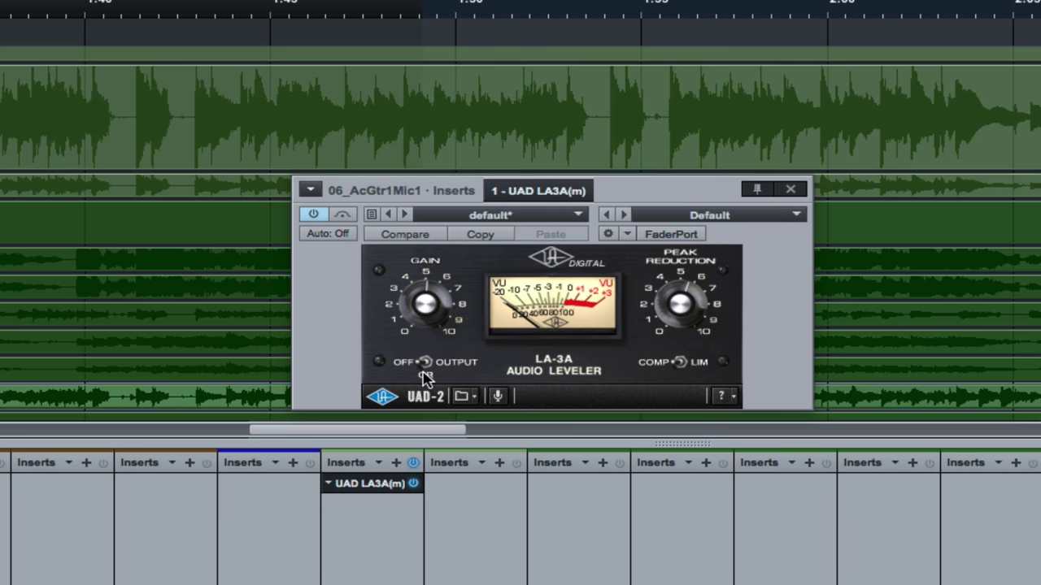
left_click(425, 377)
left_click(403, 368)
Play the acoustic guitar from about 1:49 to listen to the LA-3A's effect, then stop playback
left_click(432, 15)
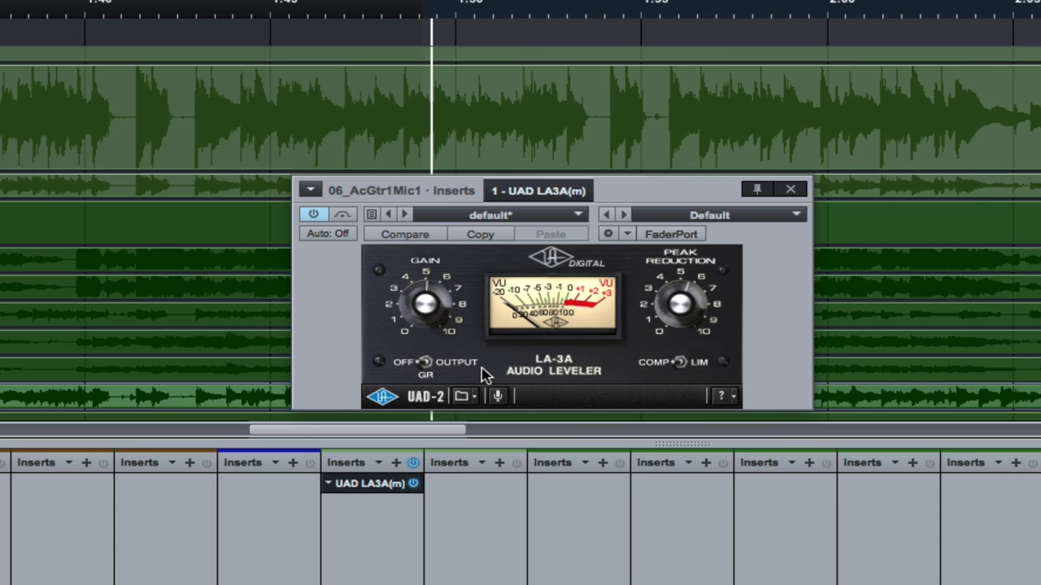
key("space")
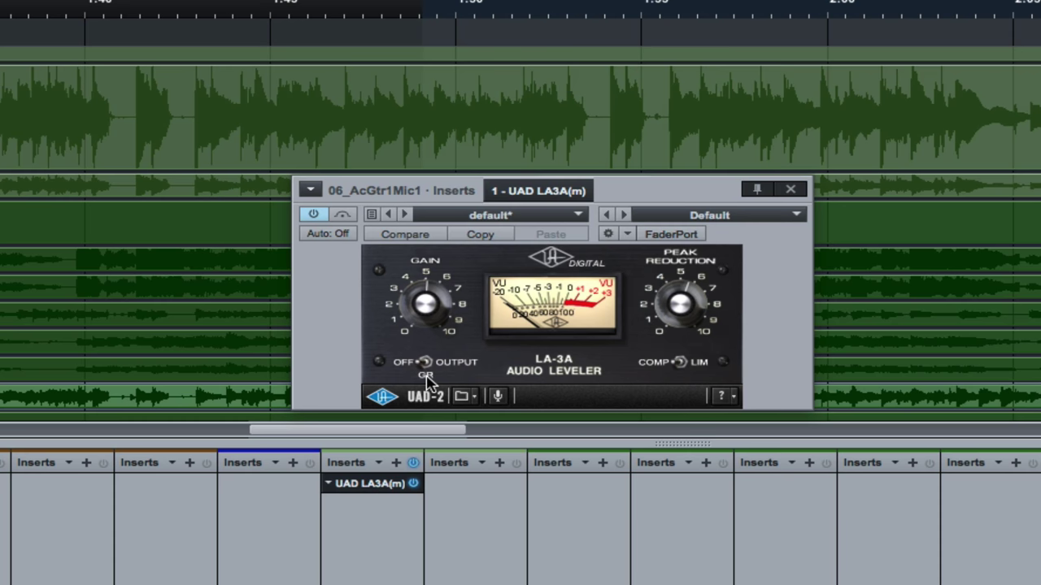
key("space")
Replay the short acoustic guitar passage from about 1:54 to check the LA-3A's gain reduction meter
left_click(603, 11)
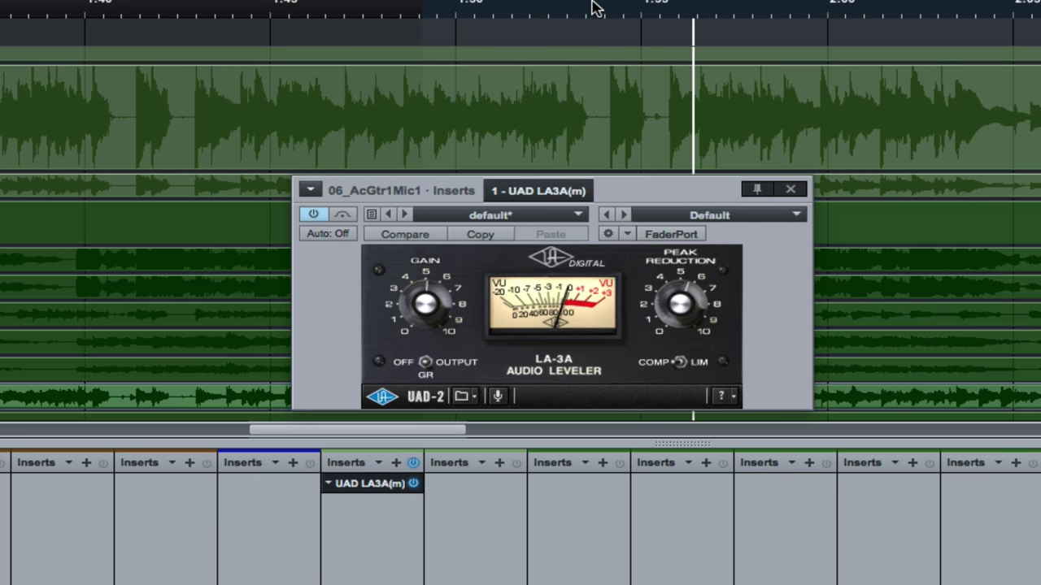
left_click(599, 5)
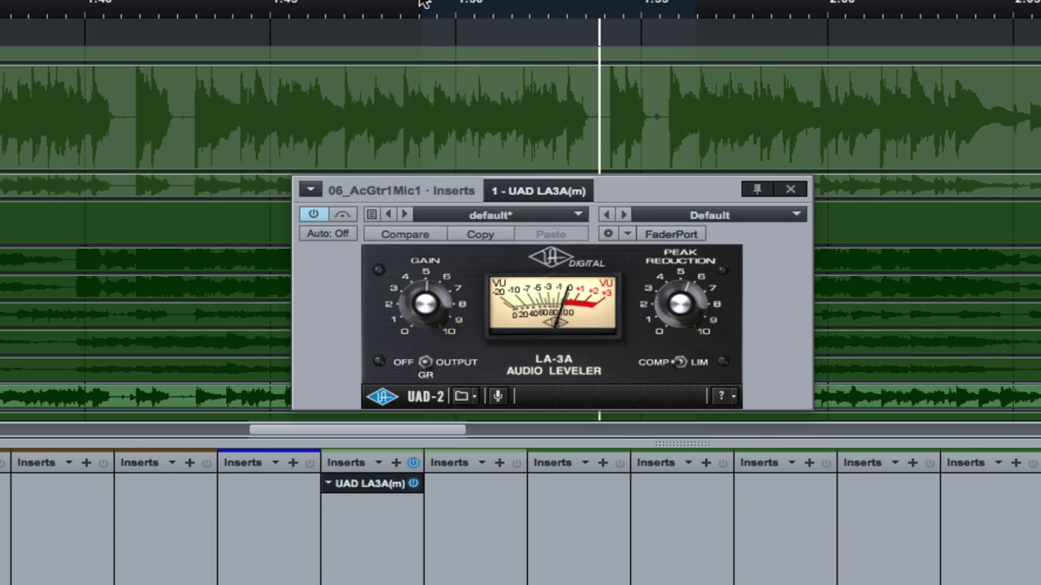
key("space")
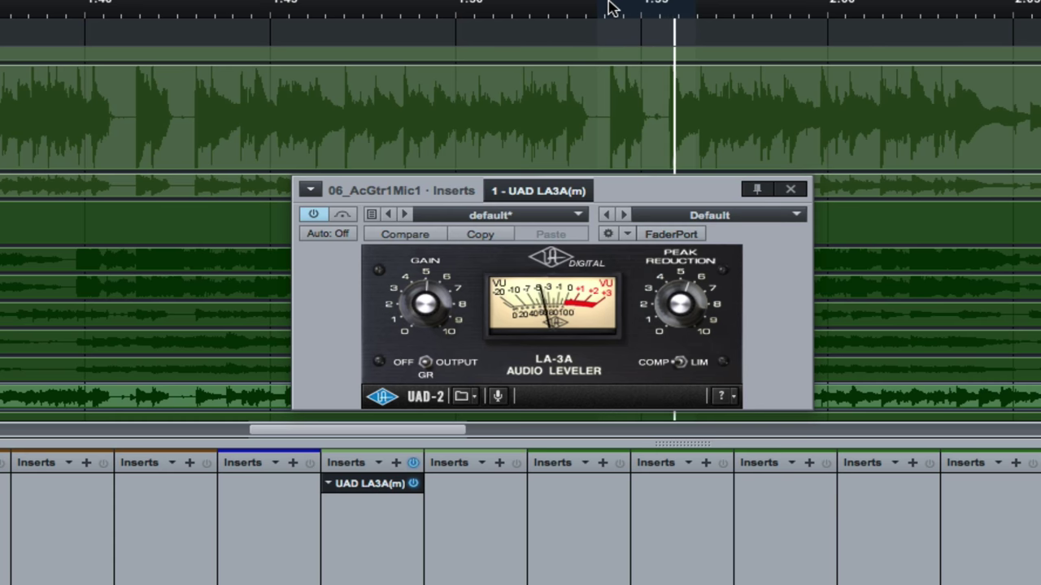
left_click(606, 7)
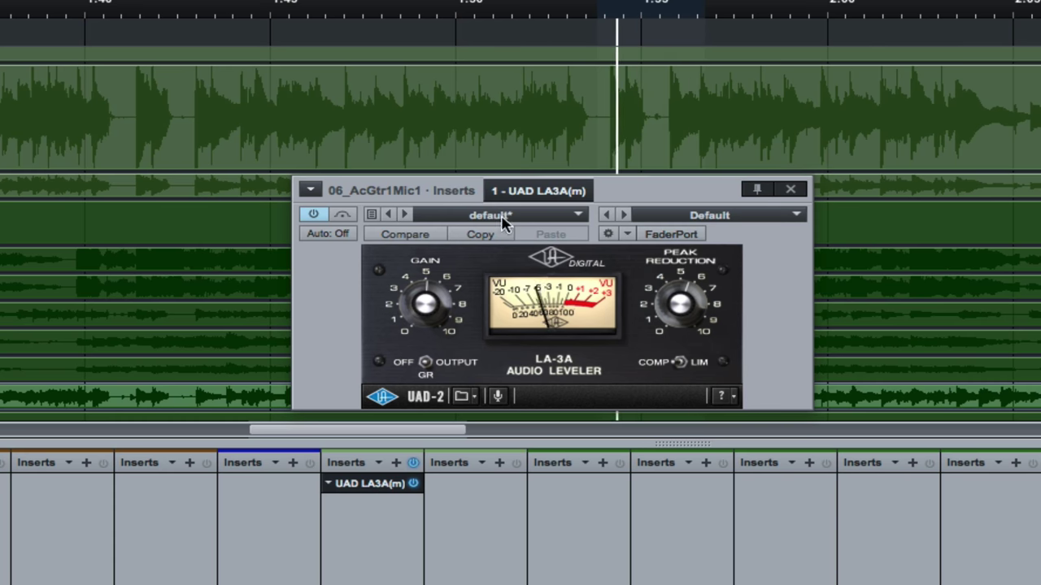
Compare the LA-3A's OFF and GR settings again, leave it on GR and close the acoustic guitar's plug-in window
left_click(409, 370)
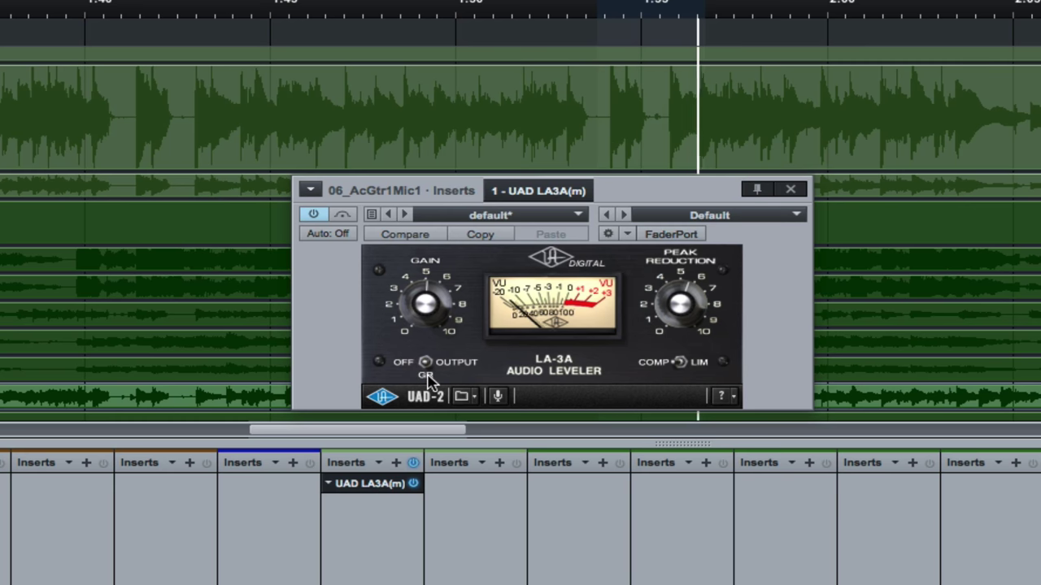
left_click(428, 380)
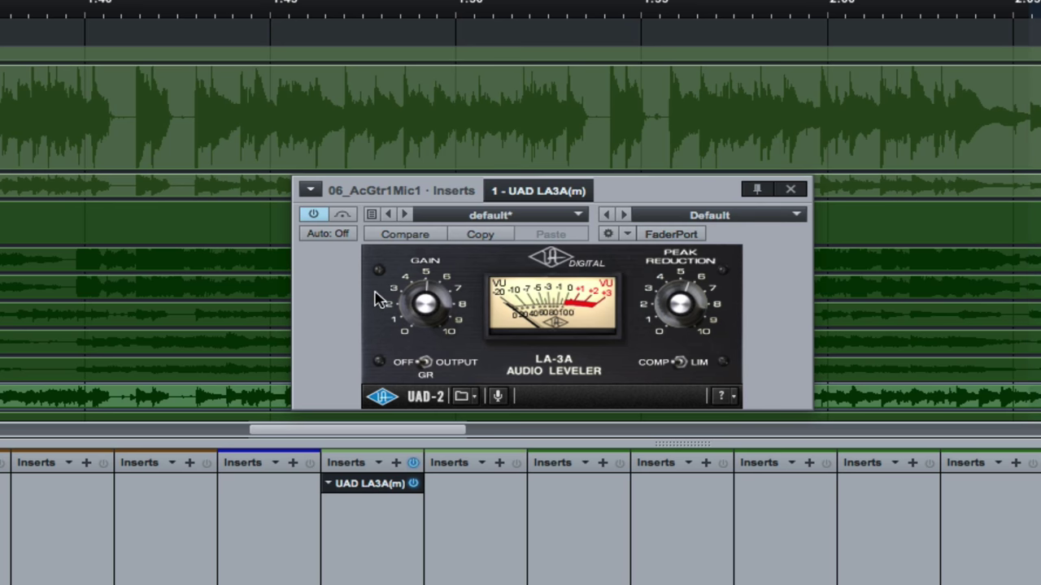
left_click(423, 376)
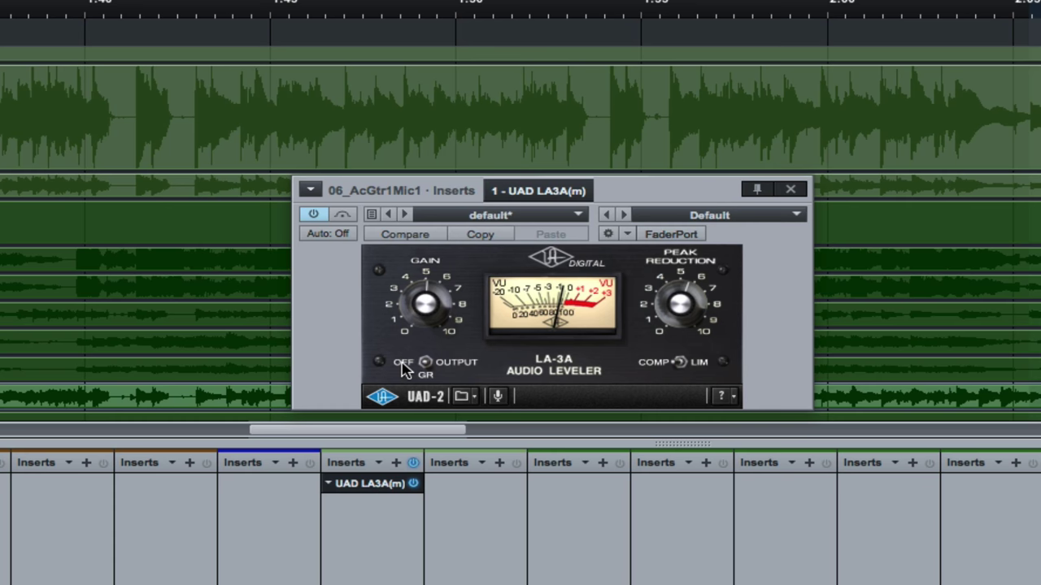
left_click(404, 368)
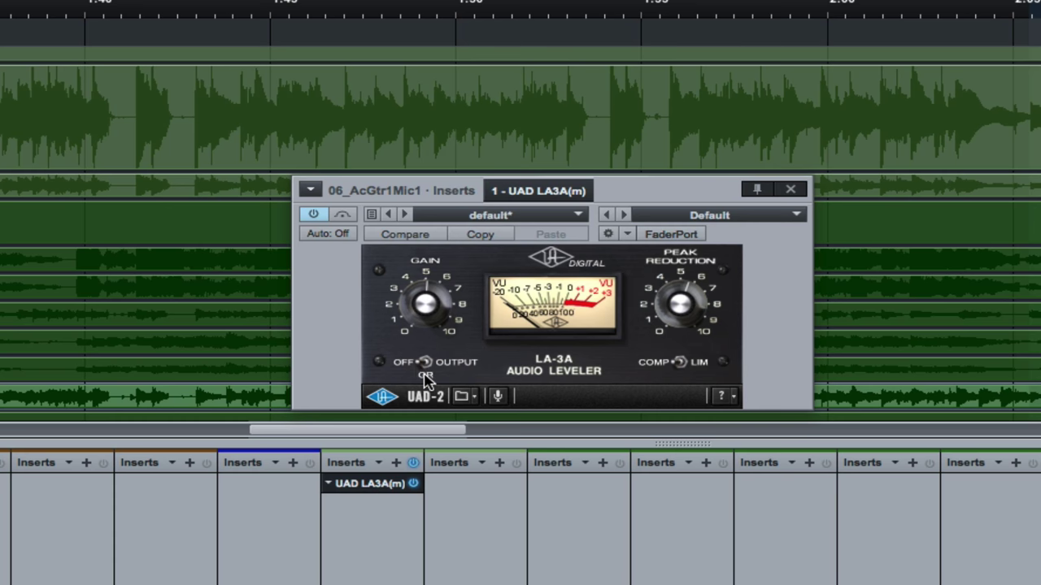
left_click(425, 376)
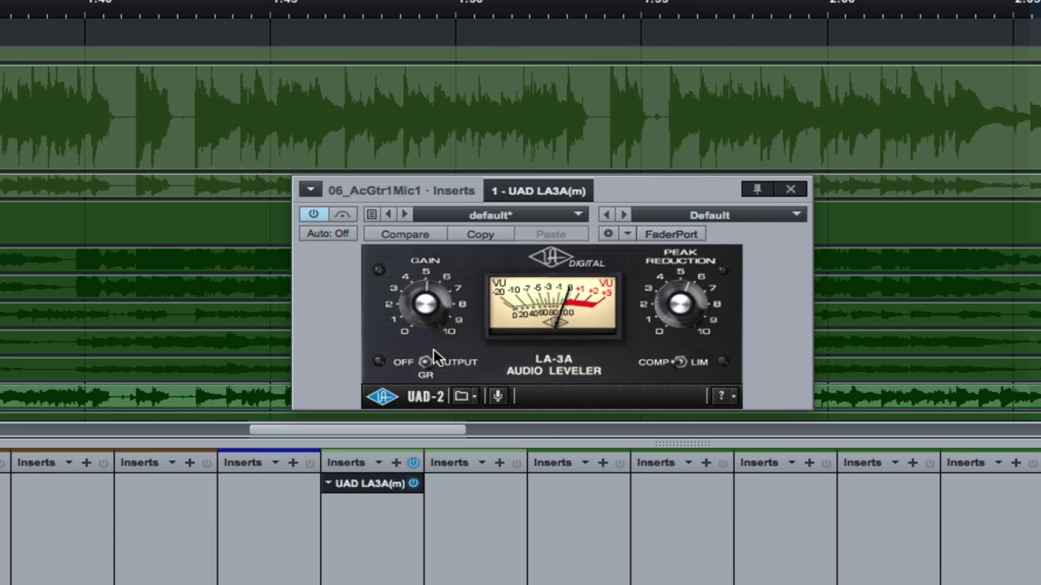
left_click(790, 189)
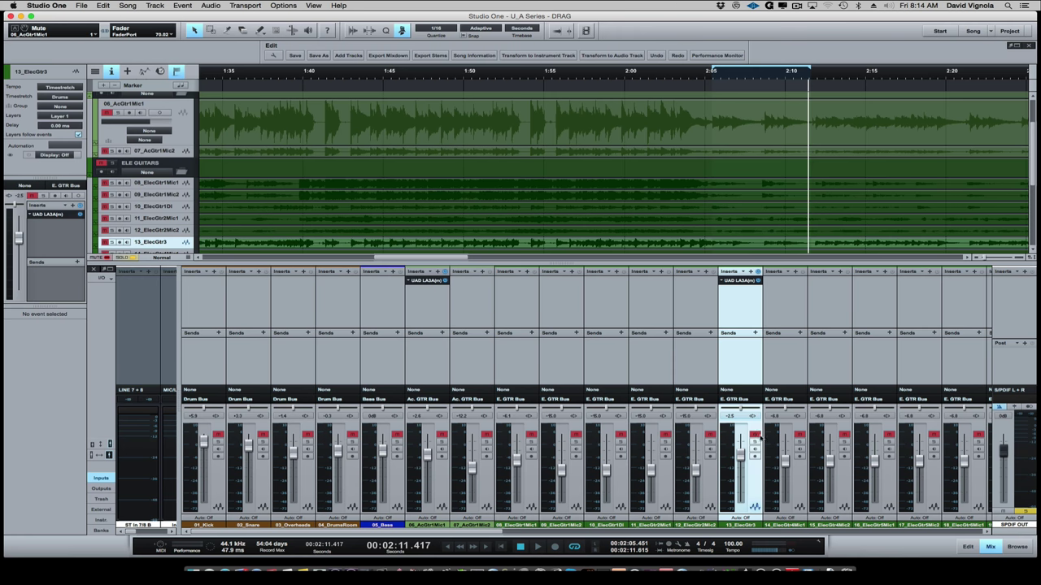
Play the soloed 13_ElecGtr3 track with the loop range set from about 1:48.9 to 1:59.4
key("space")
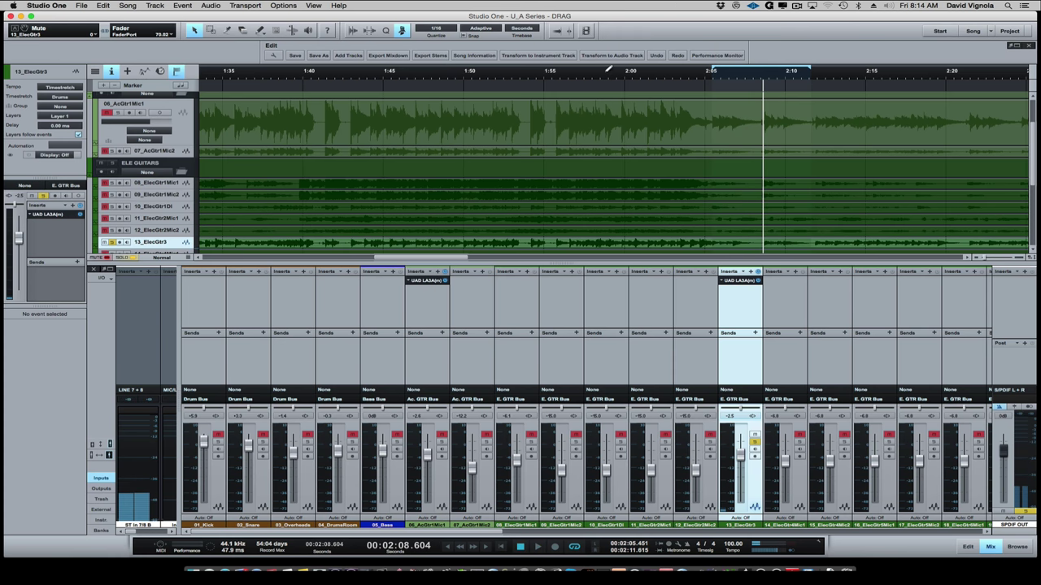
left_click_drag(609, 70, 446, 70)
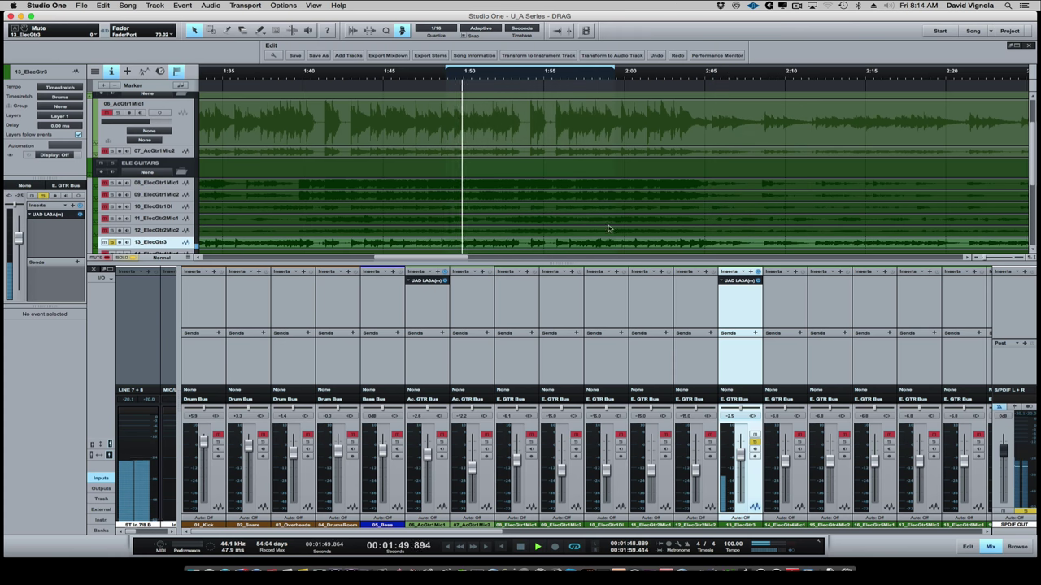
Open the UAD LA3A insert on 13_ElecGtr3, reposition its window and toggle its OFF/GR/OUTPUT switch for comparison
left_click(740, 279)
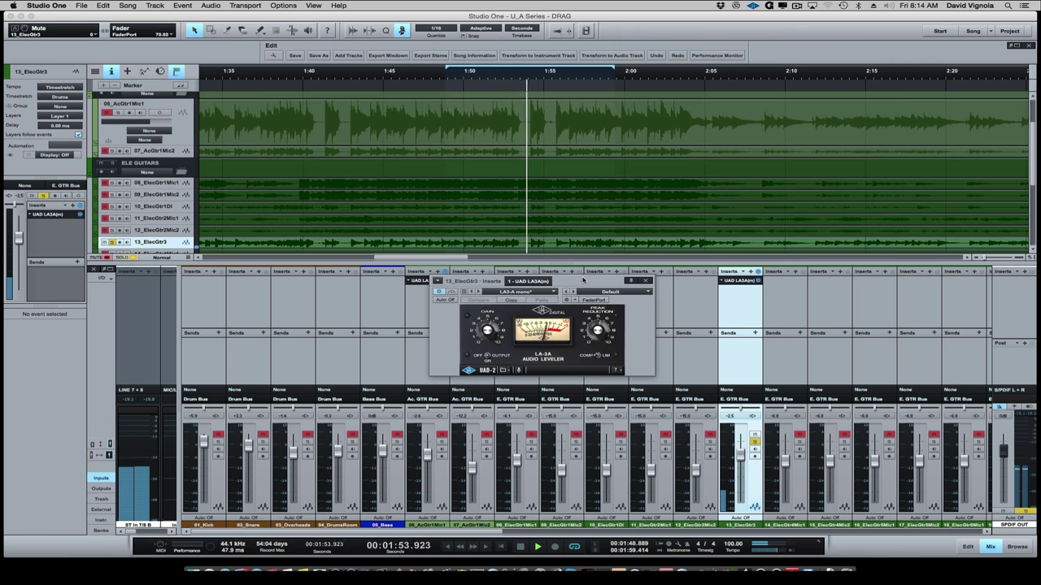
left_click_drag(582, 279, 594, 287)
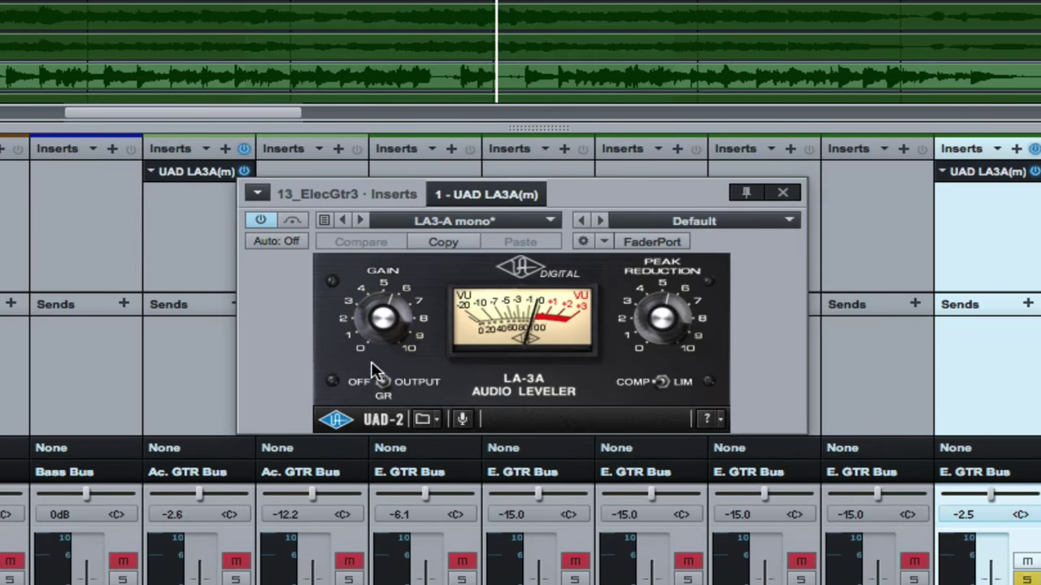
left_click(375, 384)
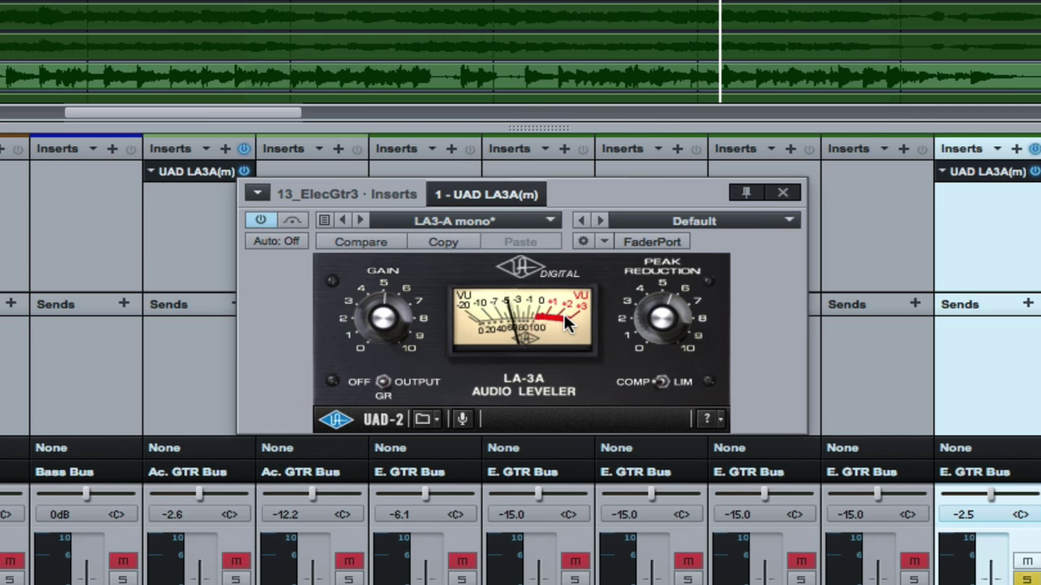
Compare the LA-3A's switch settings once more on 13_ElecGtr3 and close its plug-in window
left_click(383, 389)
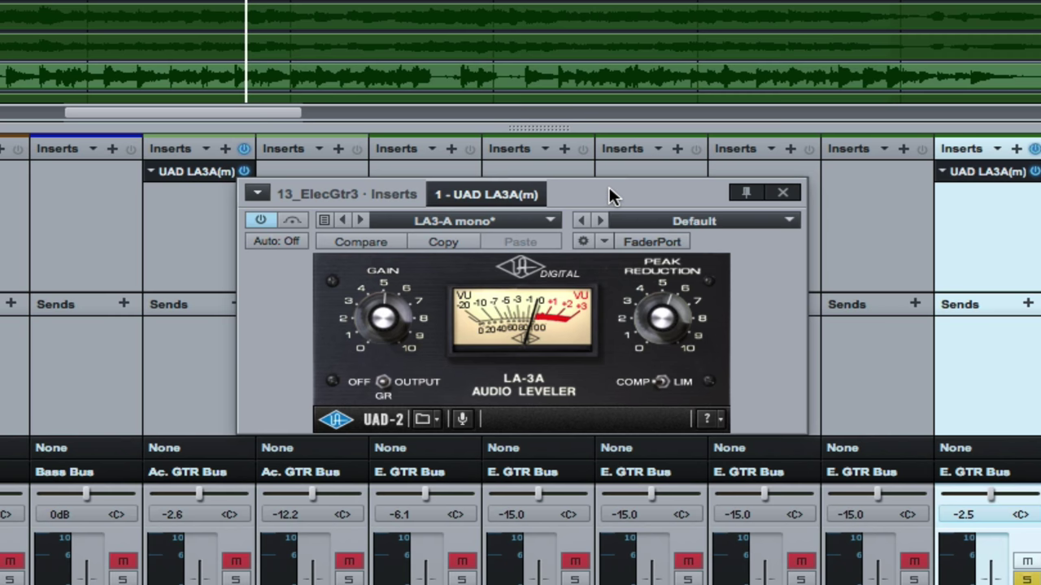
left_click_drag(608, 186, 601, 163)
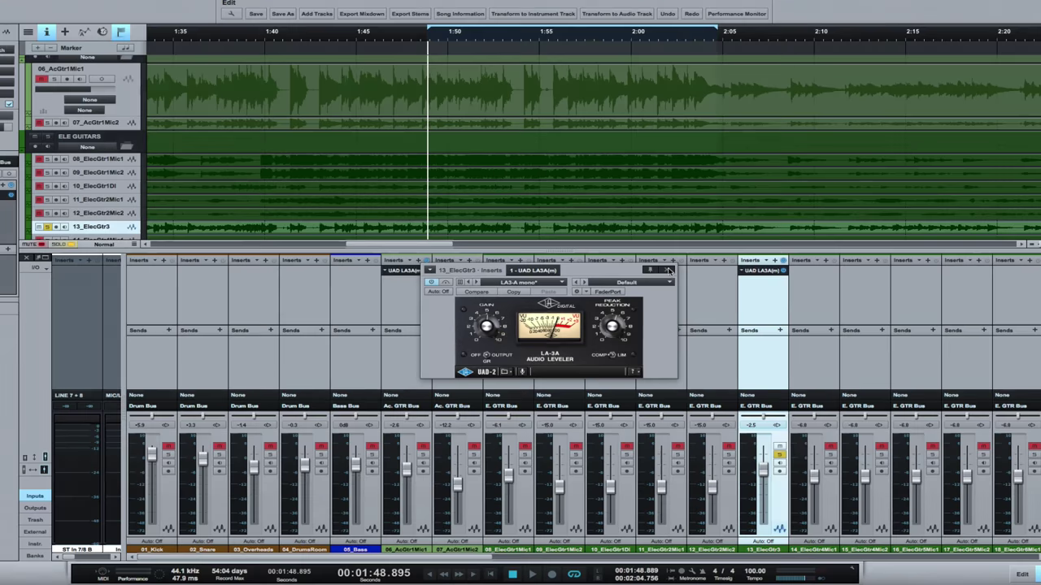
left_click(740, 169)
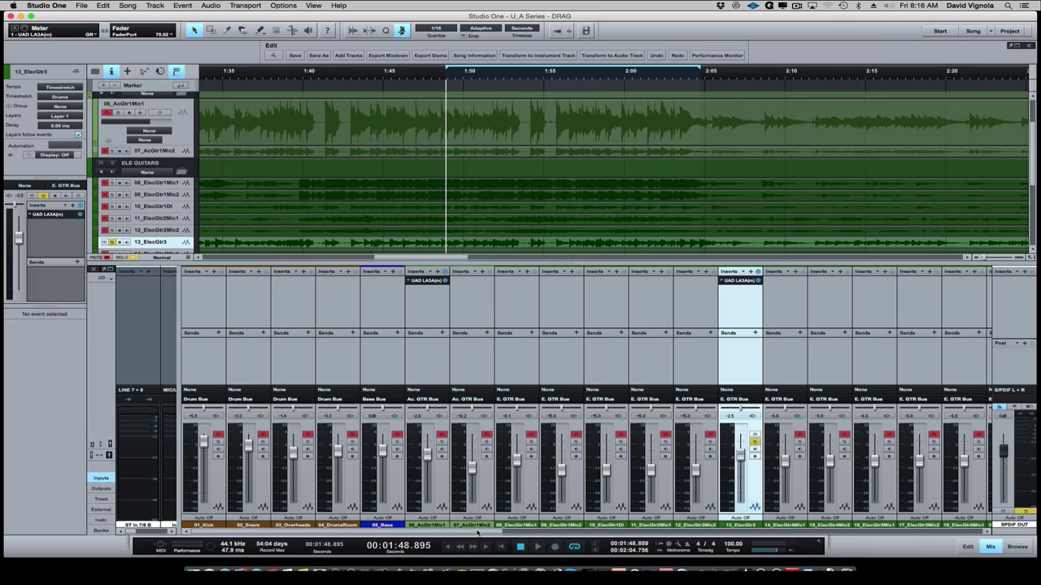
Solo the 20_LeadVox track in the mixer and start playback
left_click_drag(479, 533, 714, 544)
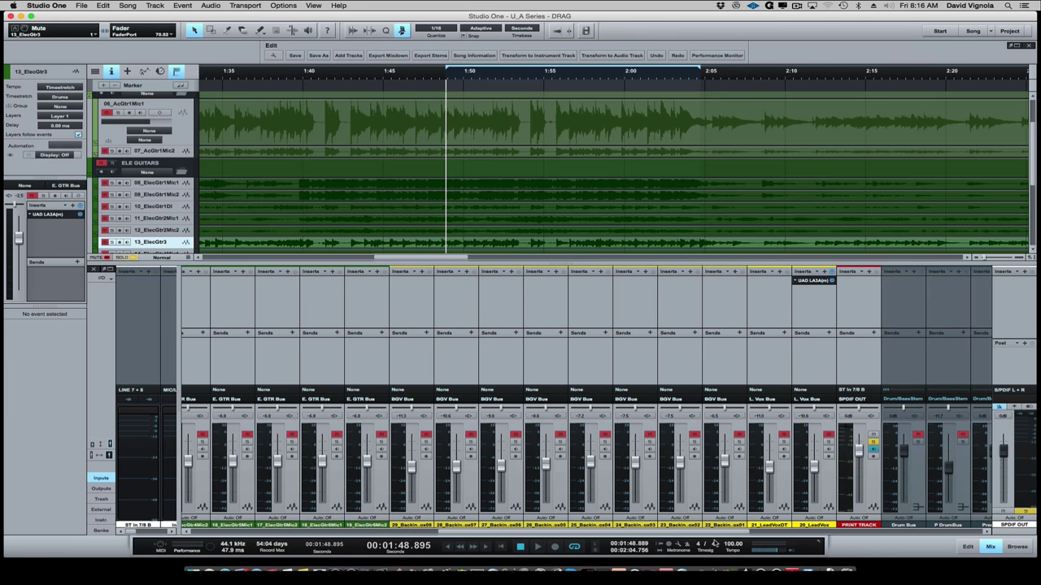
left_click(829, 440)
key("space")
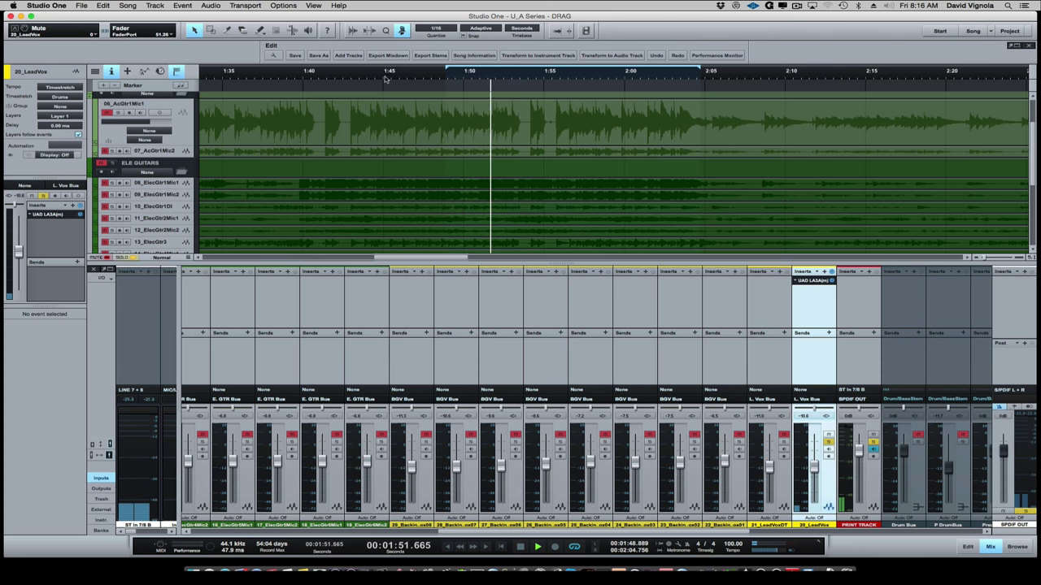
Collapse the ELE GUITARS folder, expand VOCALS, and set the loop range from about 1:52.0 to 1:58.1
left_click(182, 173)
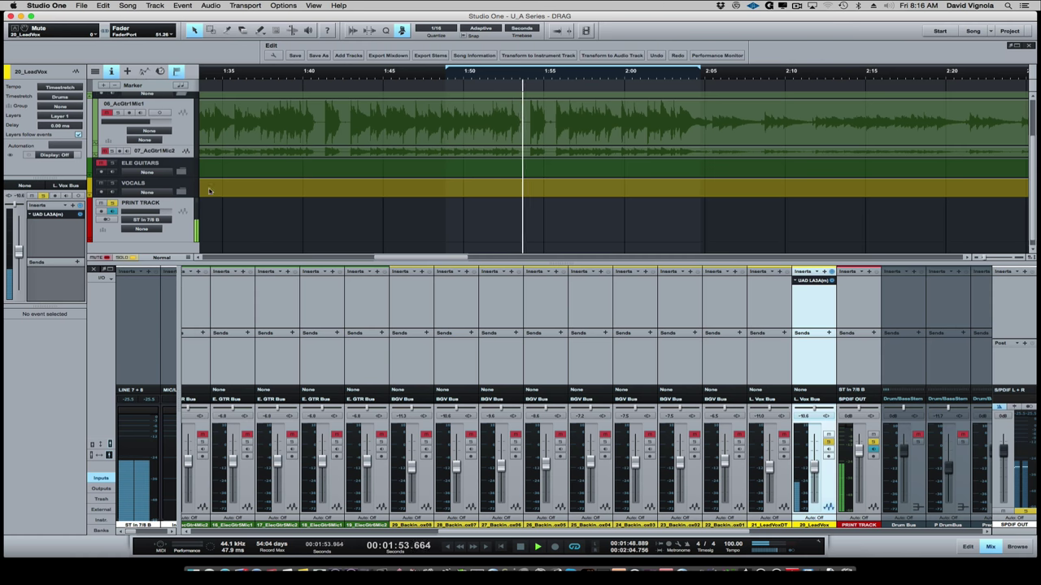
left_click(182, 192)
scroll(432, 125, "down", 3)
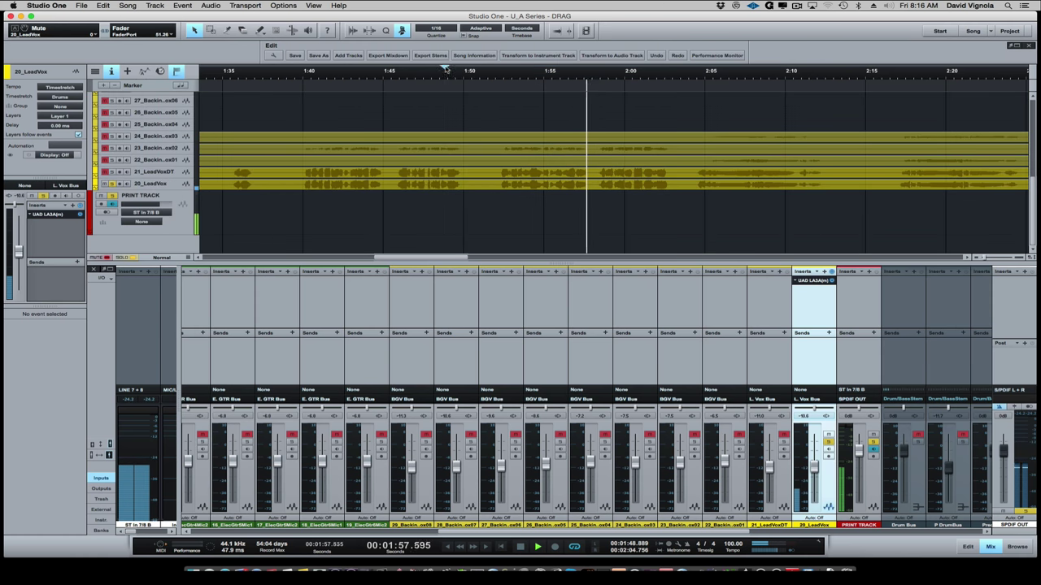
left_click_drag(446, 67, 597, 65)
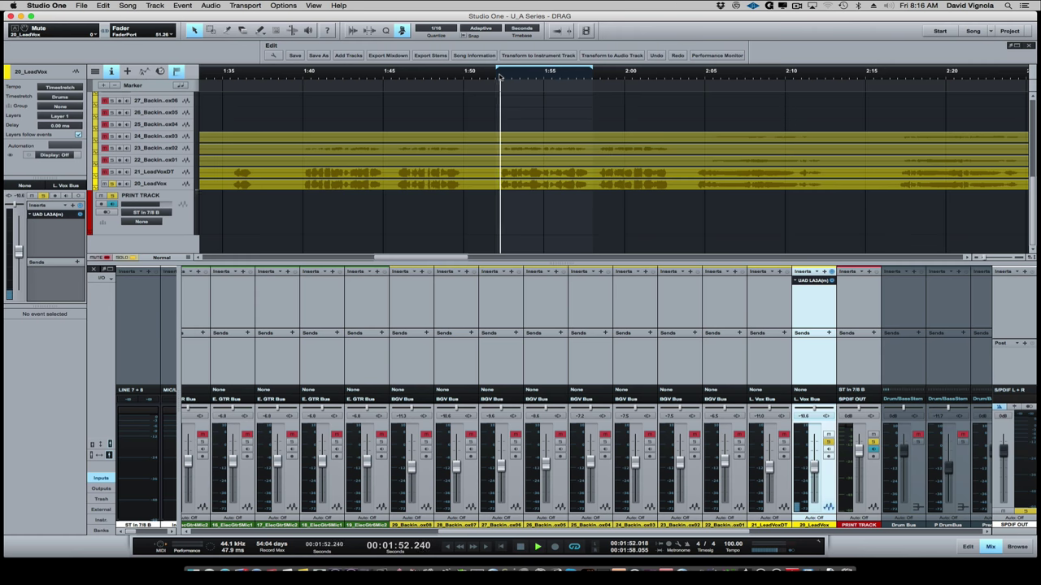
Open the UAD LA3A insert on 20_LeadVox, set its switch to OFF for comparison and reposition the window
left_click(812, 281)
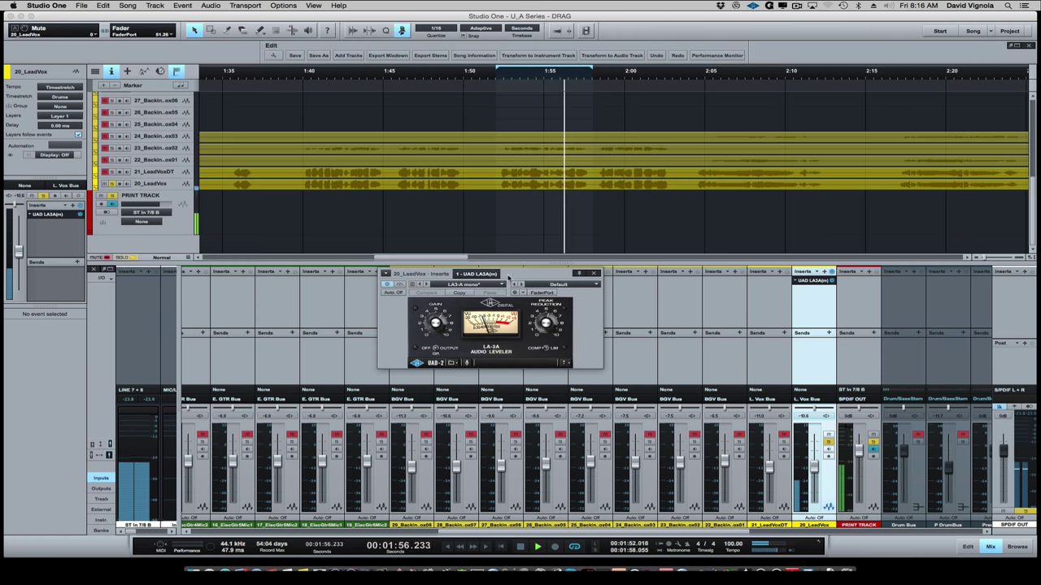
left_click_drag(508, 278, 537, 278)
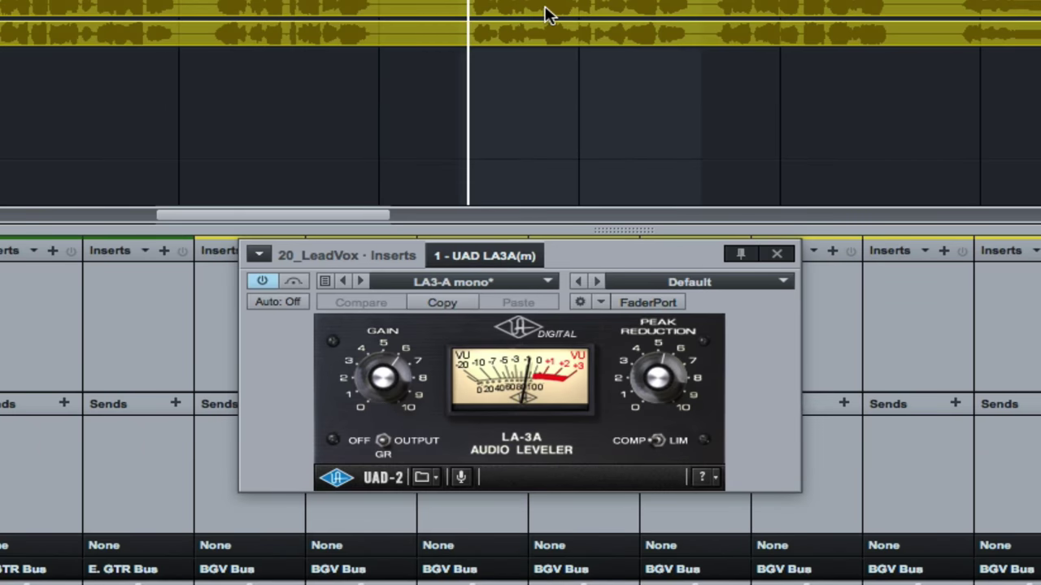
left_click(355, 442)
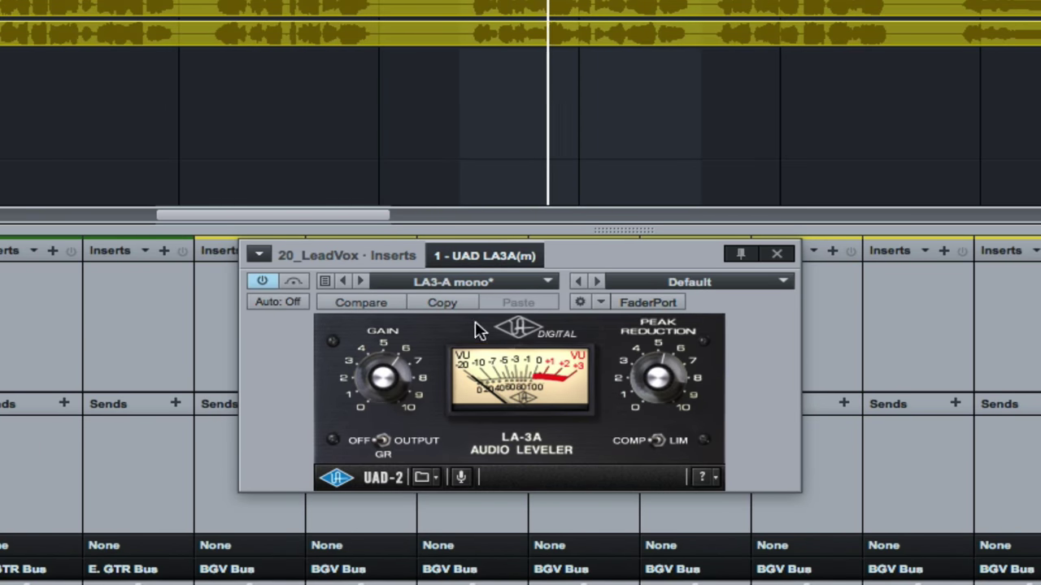
left_click_drag(615, 254, 591, 276)
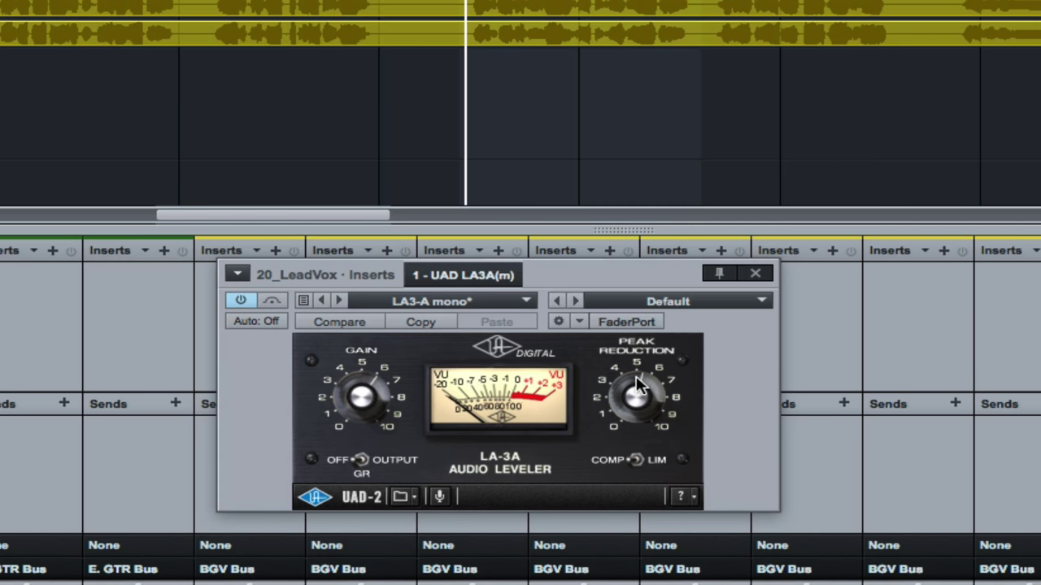
Adjust the LA-3A's Peak Reduction on the looping lead vocal in GR mode and stop playback
left_click_drag(636, 376, 625, 381)
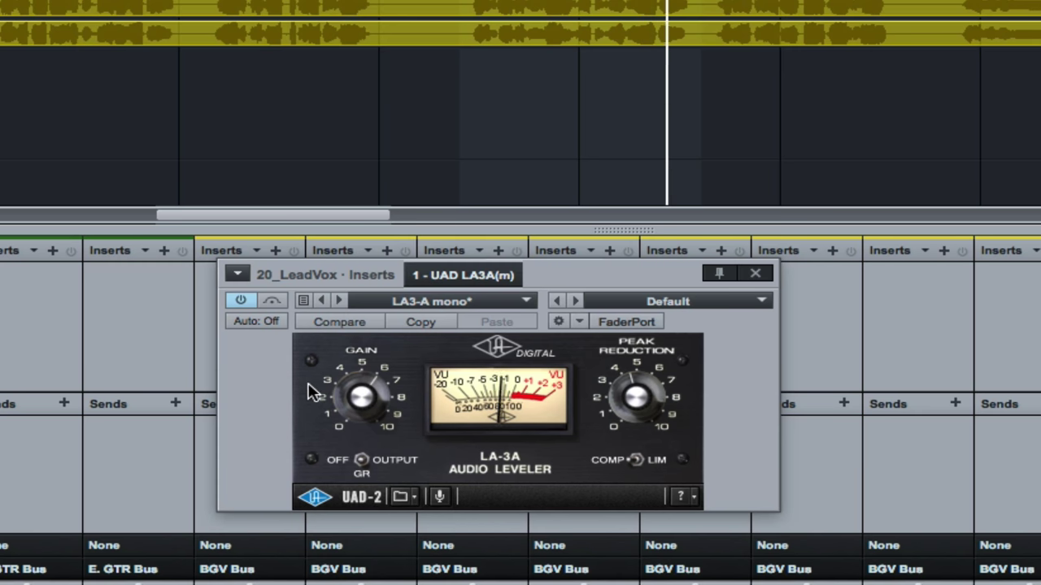
left_click_drag(647, 376, 661, 370)
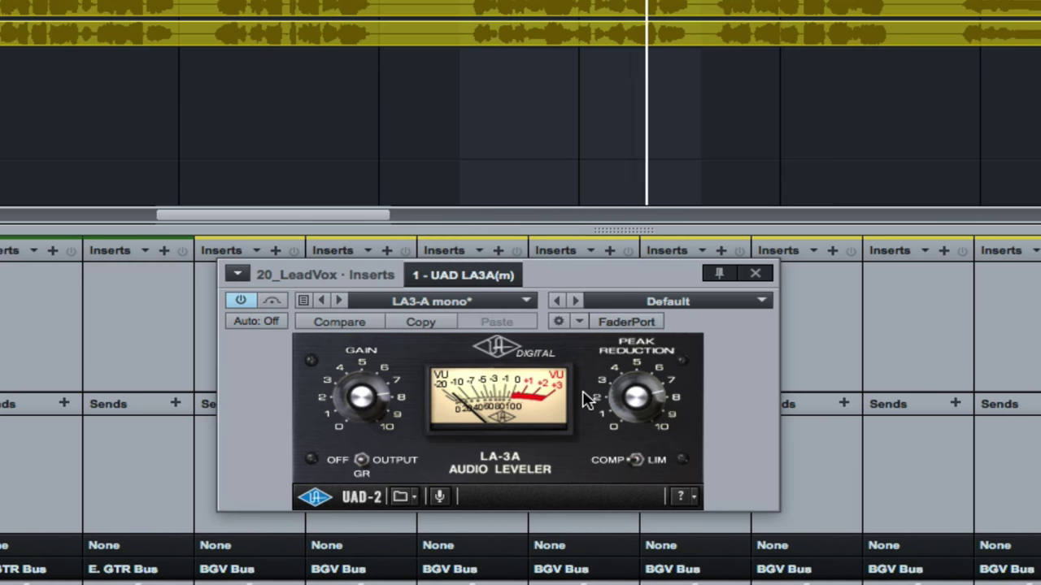
key("space")
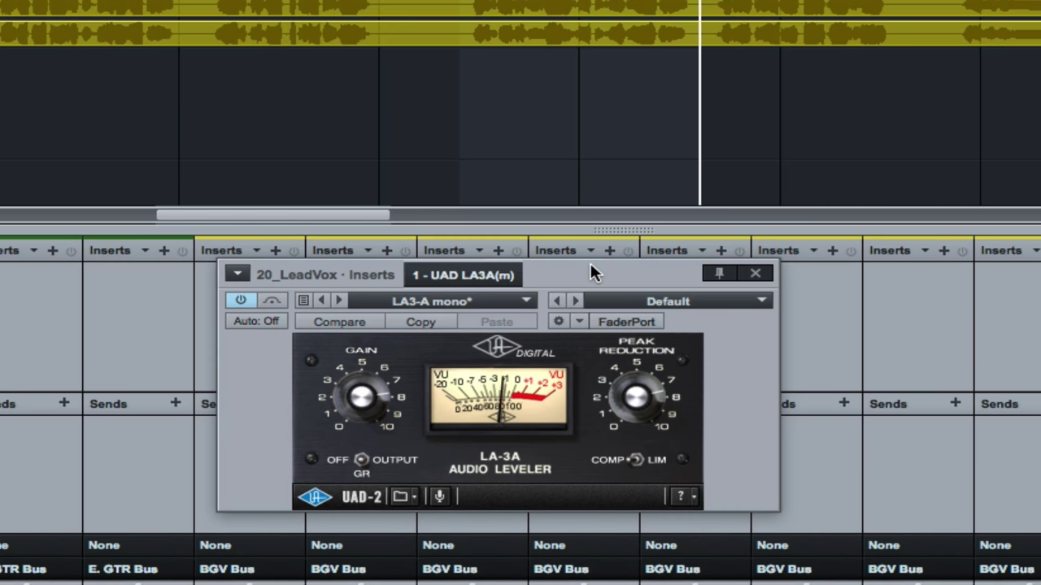